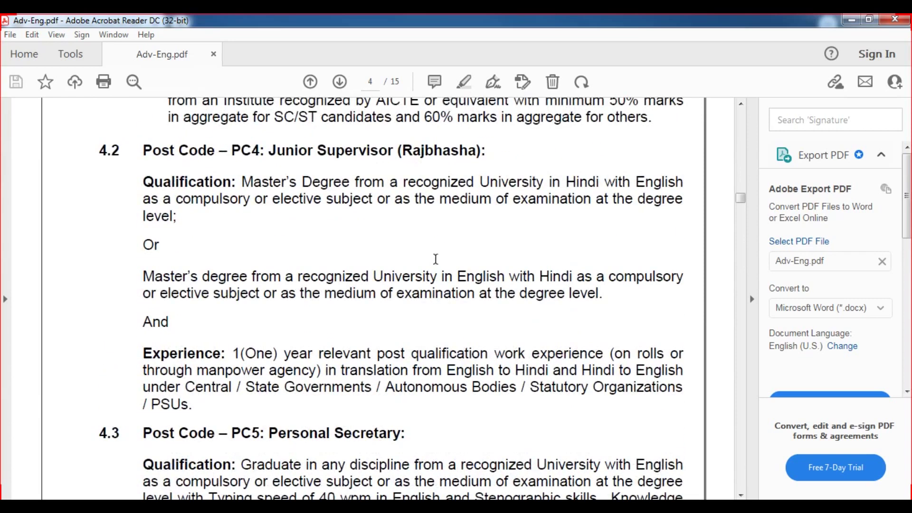
- Review the advertisement's required qualifications and experience from post code PC4 onward, including the age relaxation table
scroll(436, 259, down, 8)
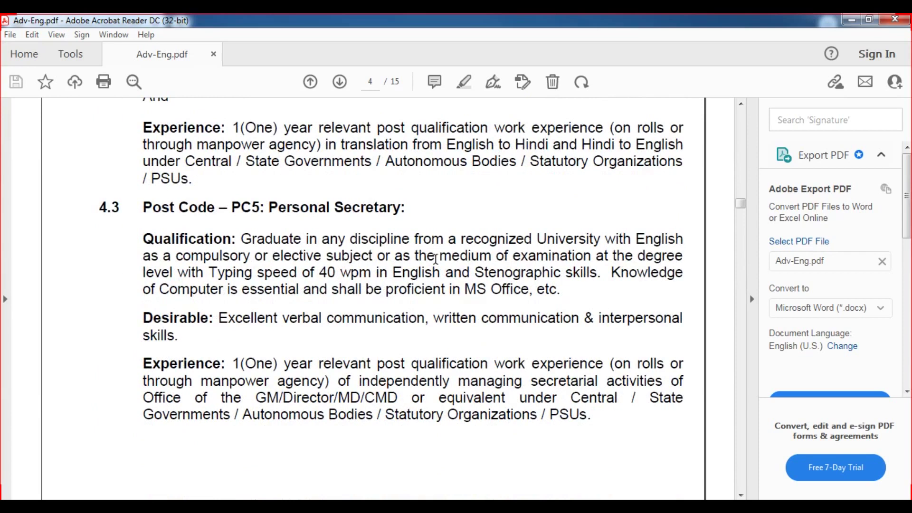
scroll(435, 259, down, 18)
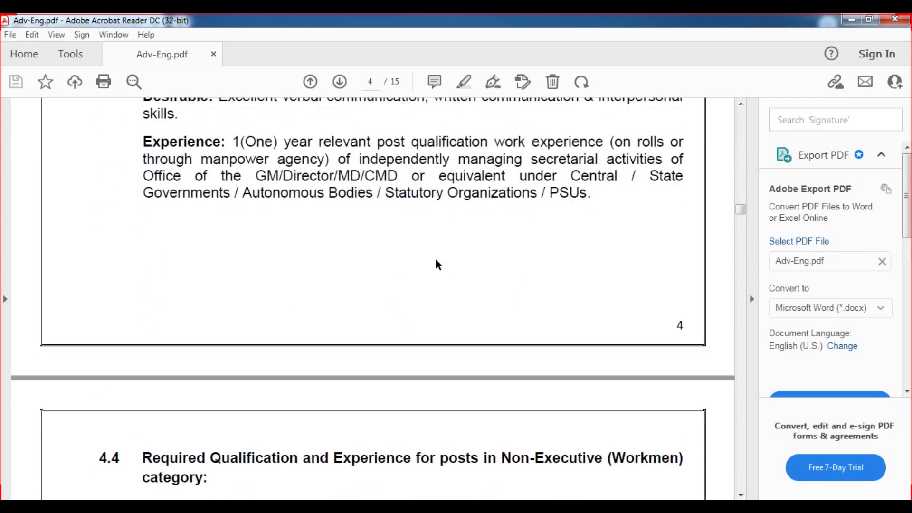
scroll(436, 259, down, 3)
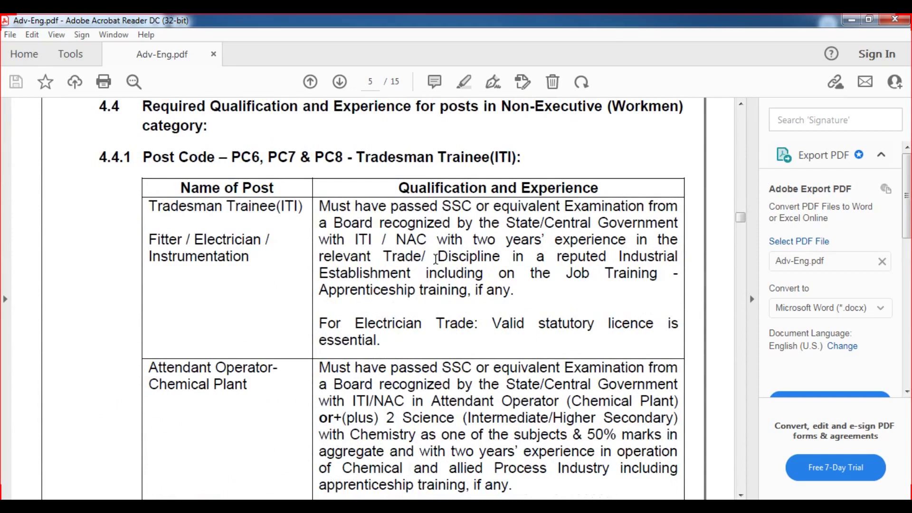
scroll(436, 259, down, 14)
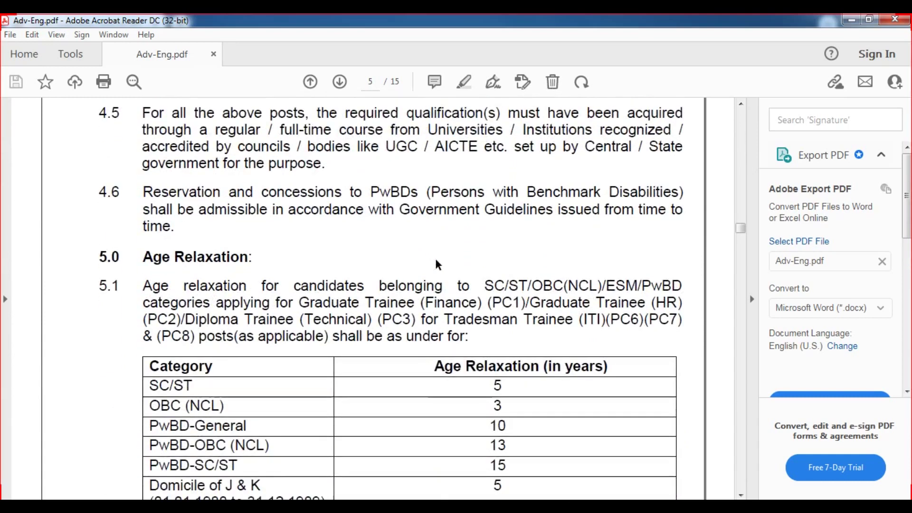
scroll(438, 261, down, 2)
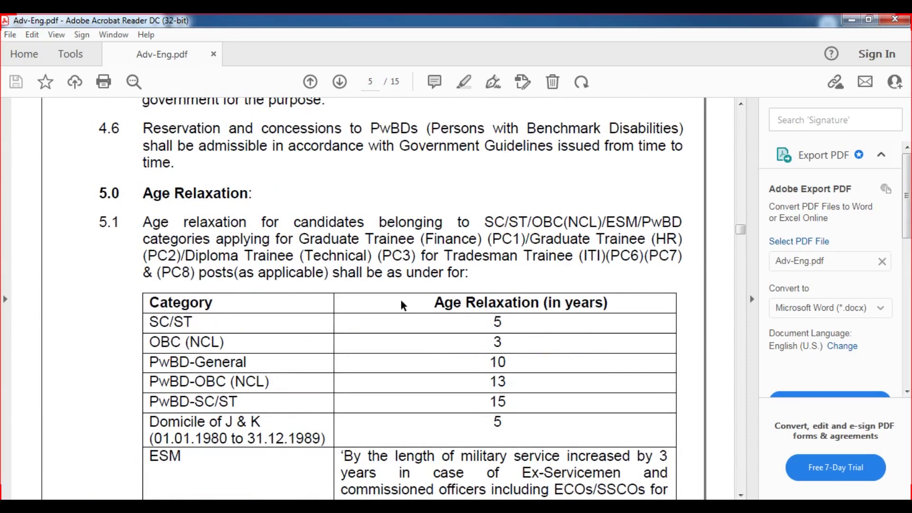
scroll(402, 304, down, 9)
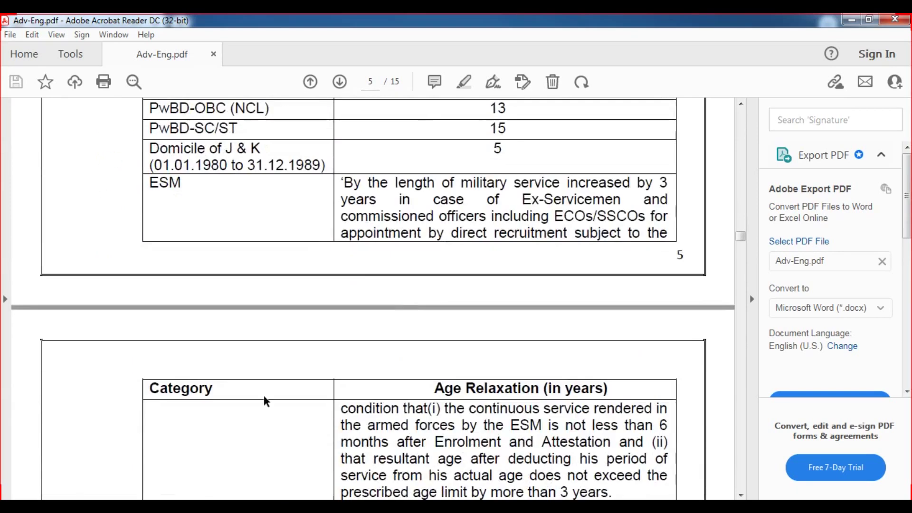
- Switch to Chrome, open the fresh candidate registration form, and choose PC3: Diploma Trainee (Technical) with Mechanical as the discipline
key(alt+Tab)
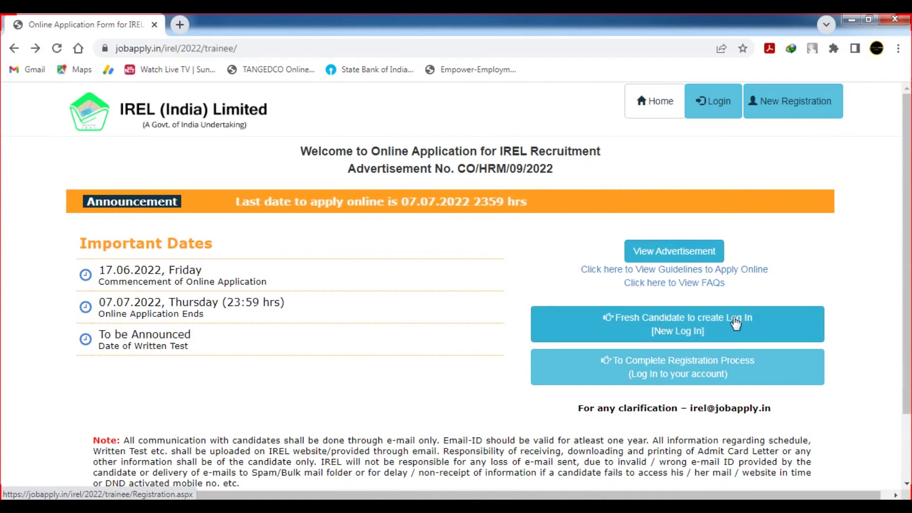
click(697, 339)
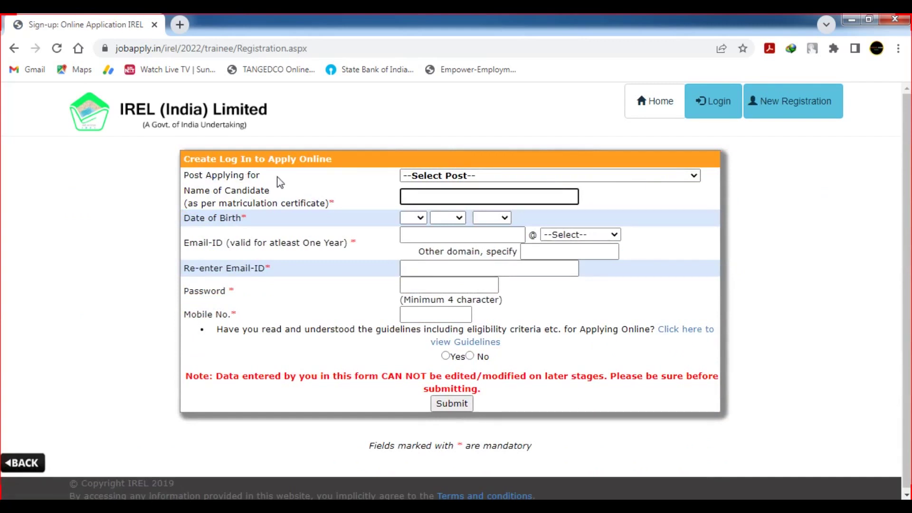
click(437, 175)
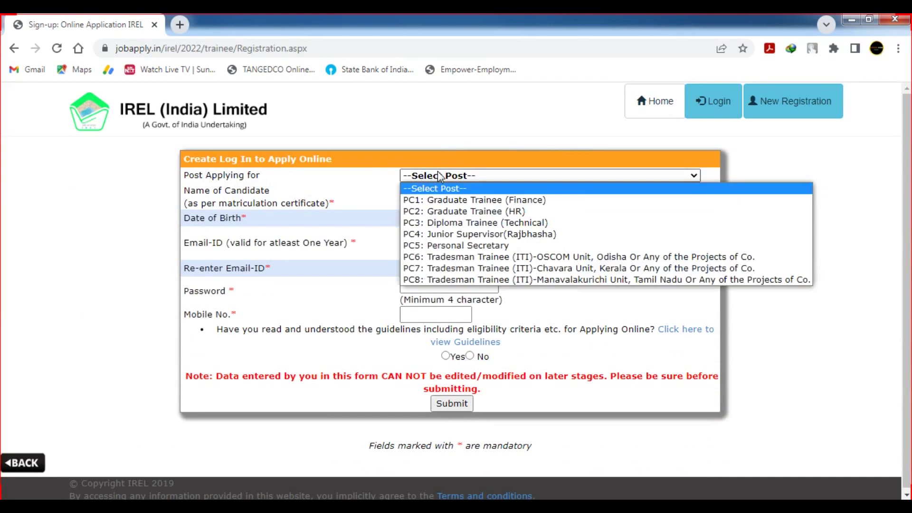
click(465, 223)
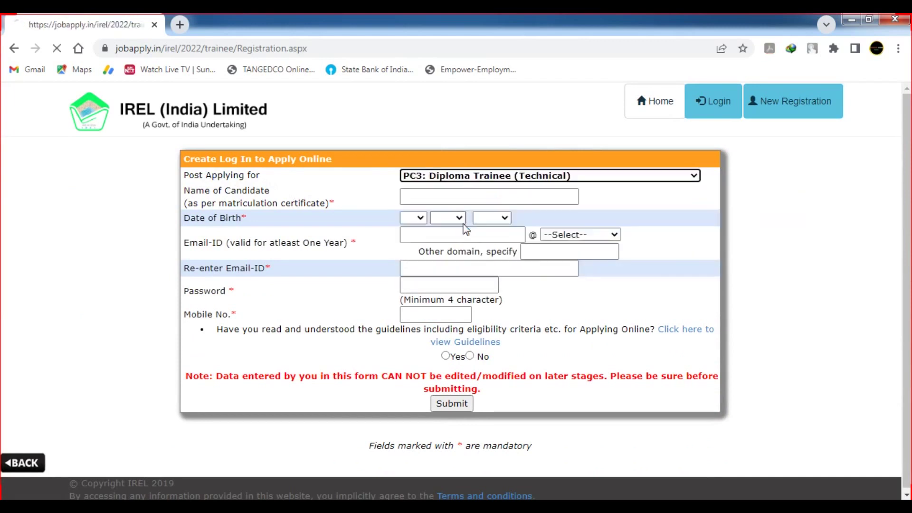
click(406, 213)
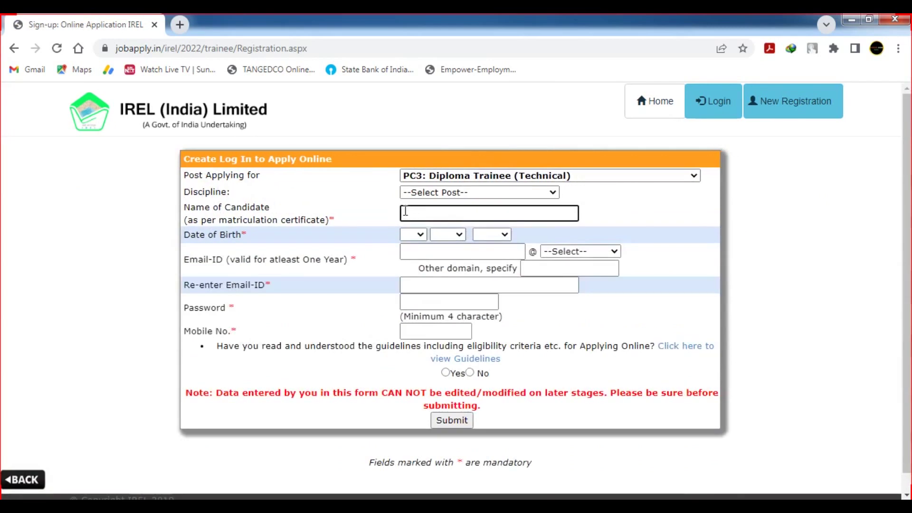
click(435, 194)
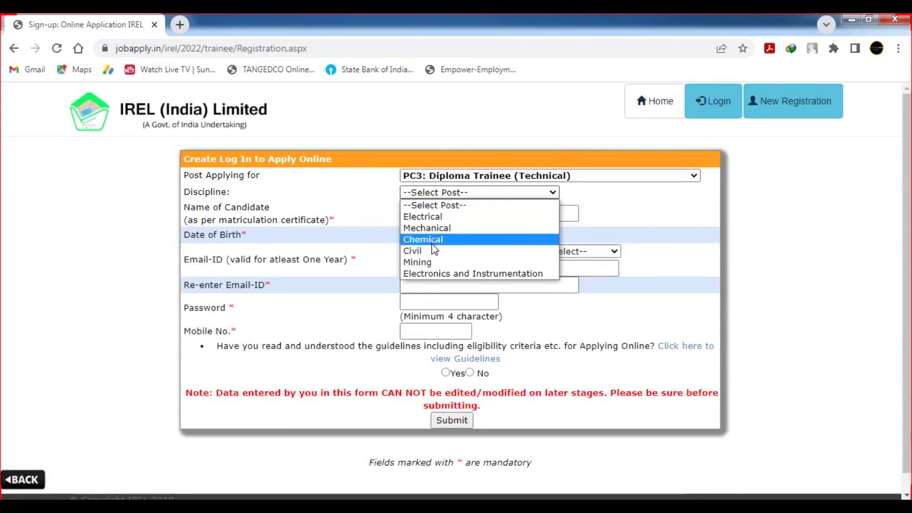
click(434, 229)
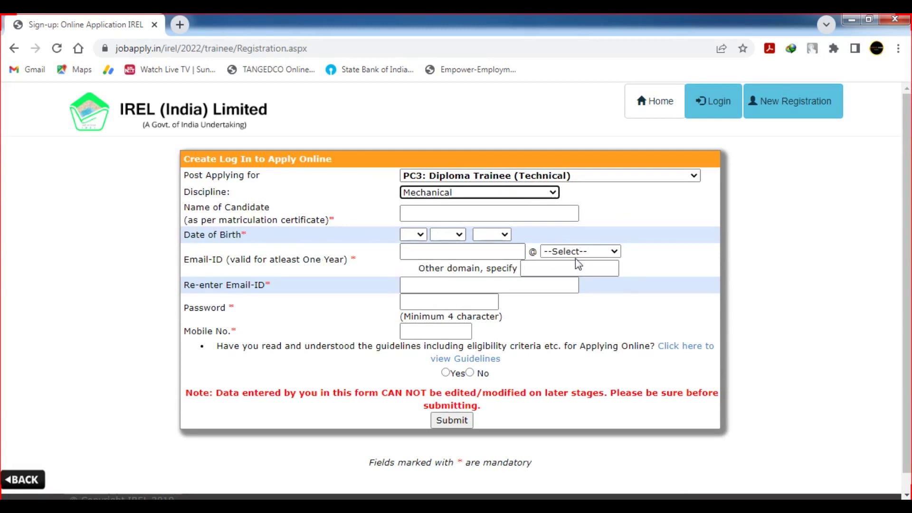
click(593, 256)
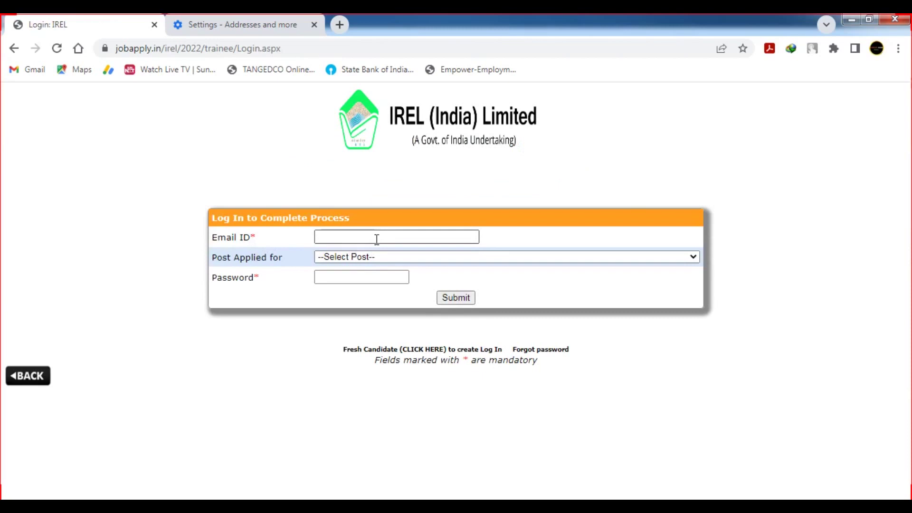
- Select PC3: Diploma Trainee (Technical) as the post for the log-in and open the application's personal details form
click(382, 256)
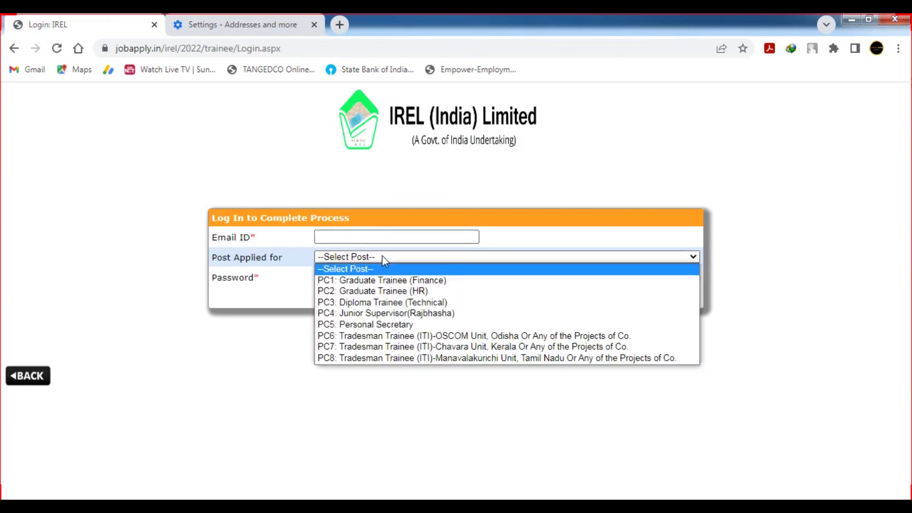
click(389, 302)
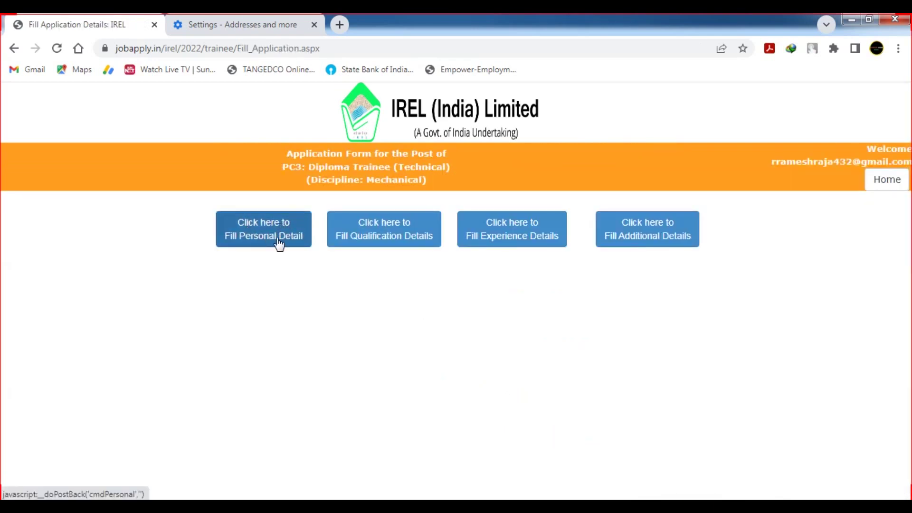
click(279, 244)
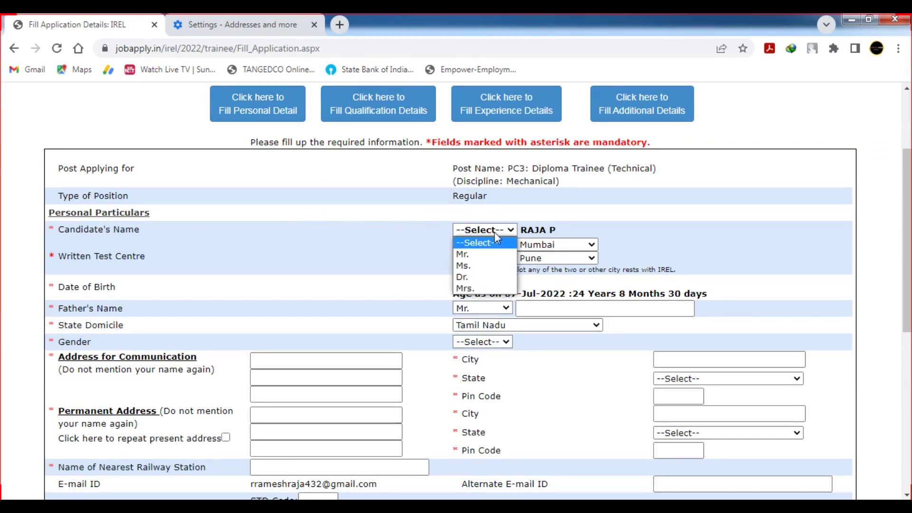
- Set the candidate's title to Mr., the state domicile to Tamil Nadu and the gender to Male
click(468, 255)
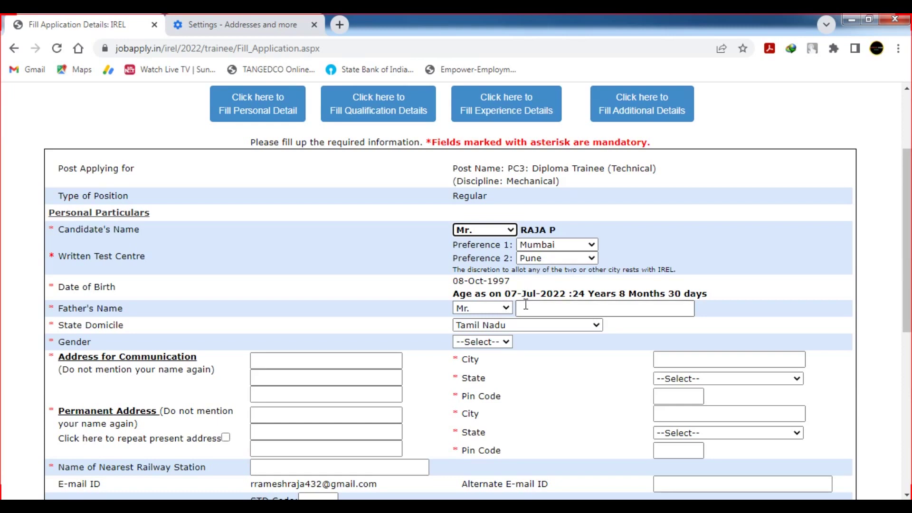
click(516, 326)
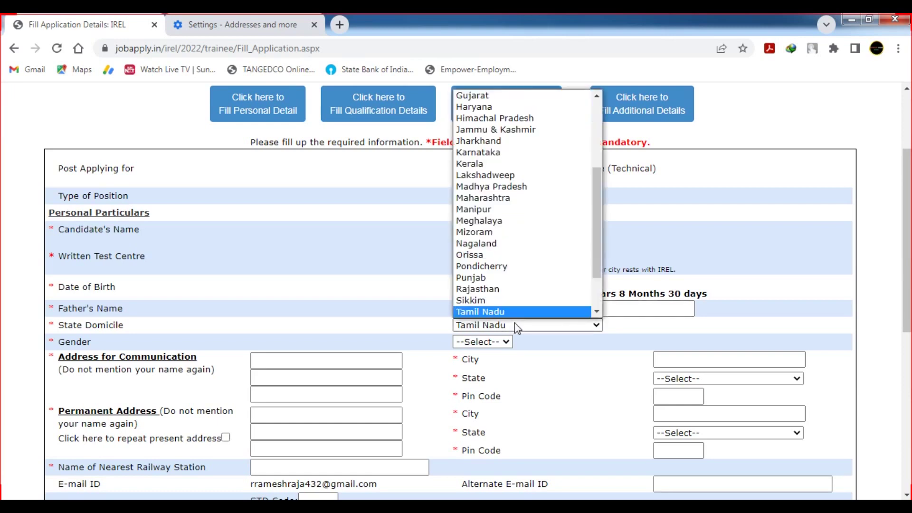
click(495, 312)
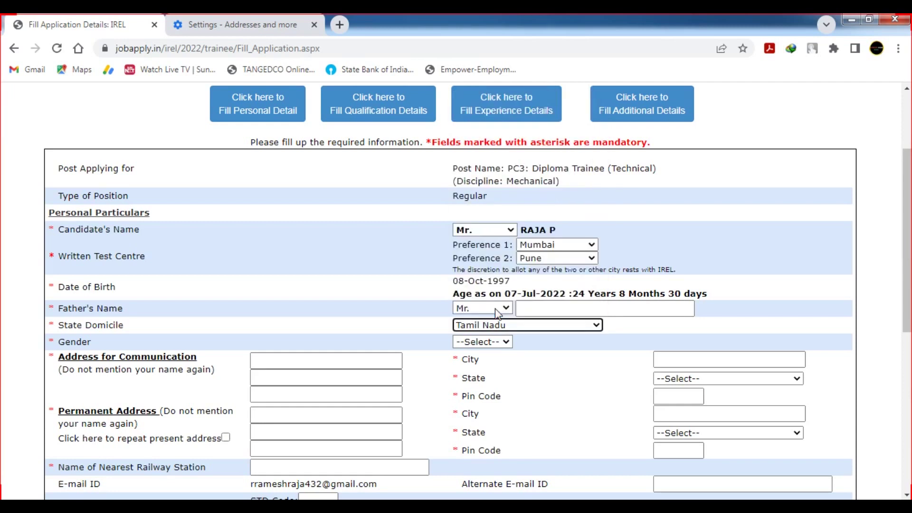
click(481, 342)
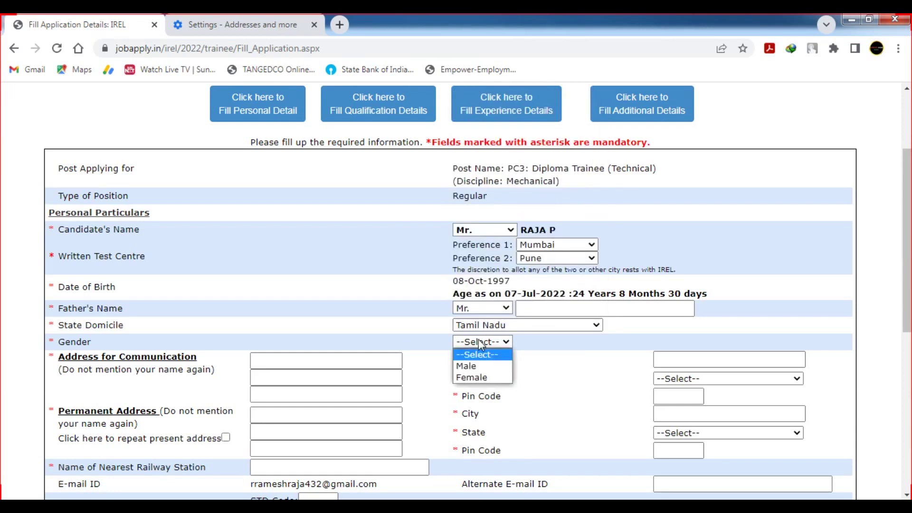
click(471, 366)
click(301, 354)
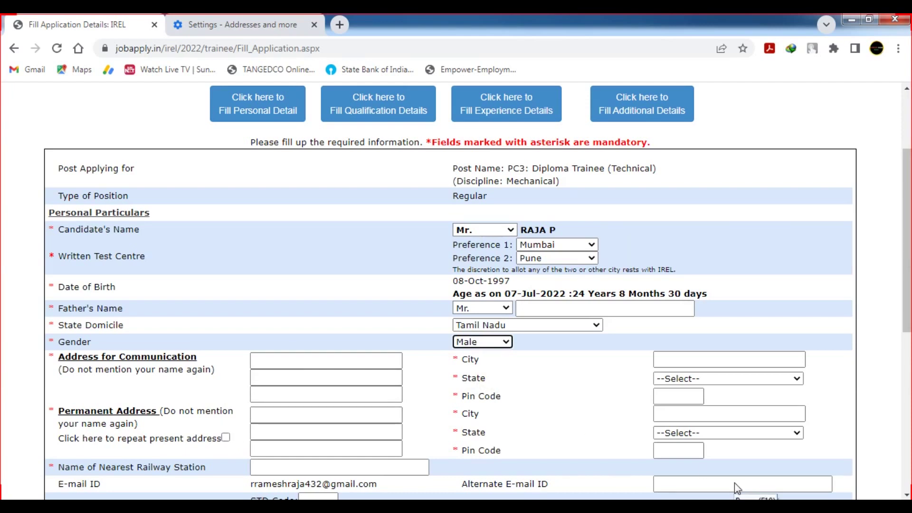
- Save the completed personal details and return to the application page
click(701, 480)
scroll(734, 487, down, 7)
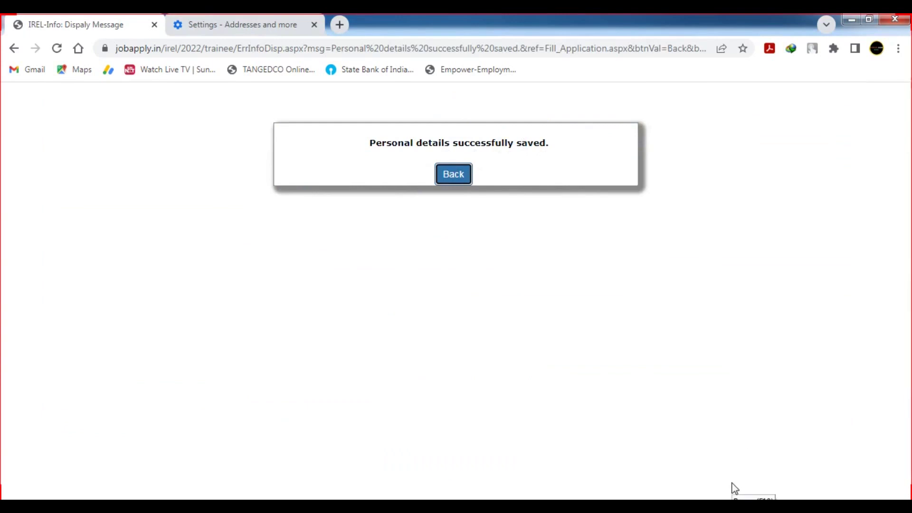
key(Return)
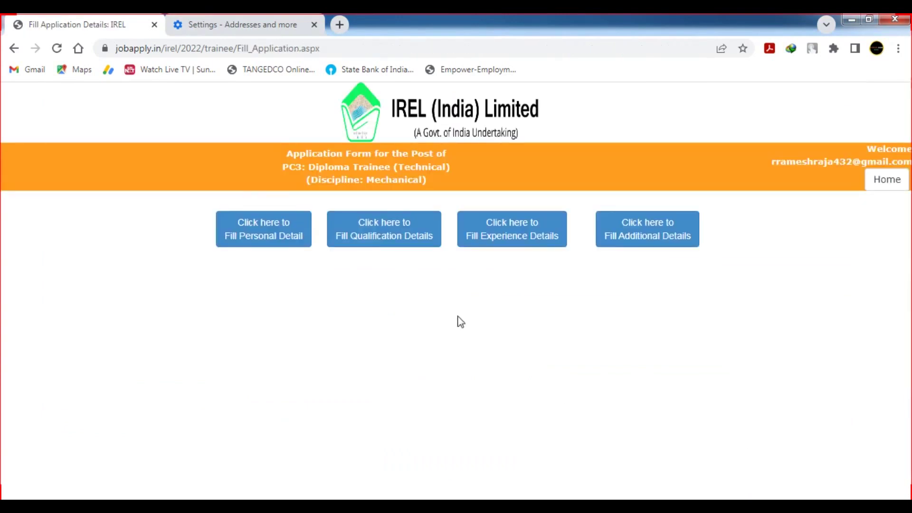
- Open the qualification details section and choose DIPLOMA IN ENGINEERING as the qualification level to add
click(396, 245)
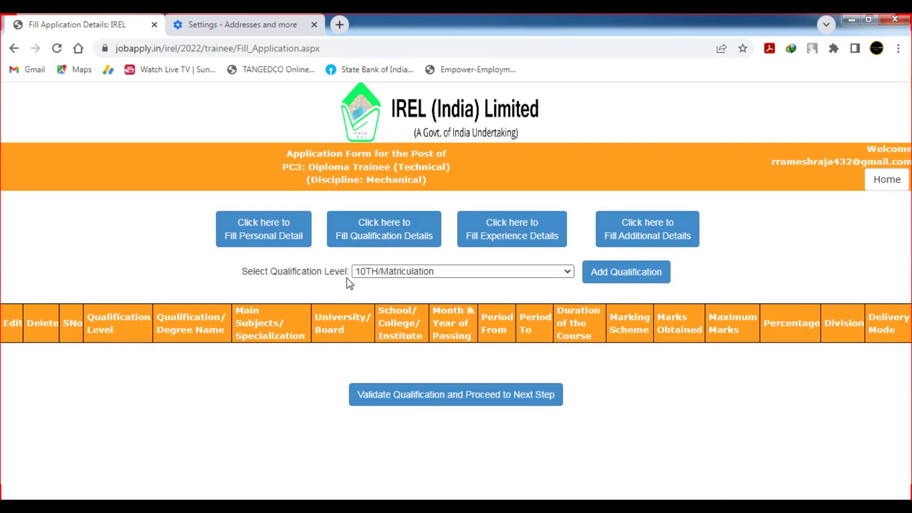
click(414, 270)
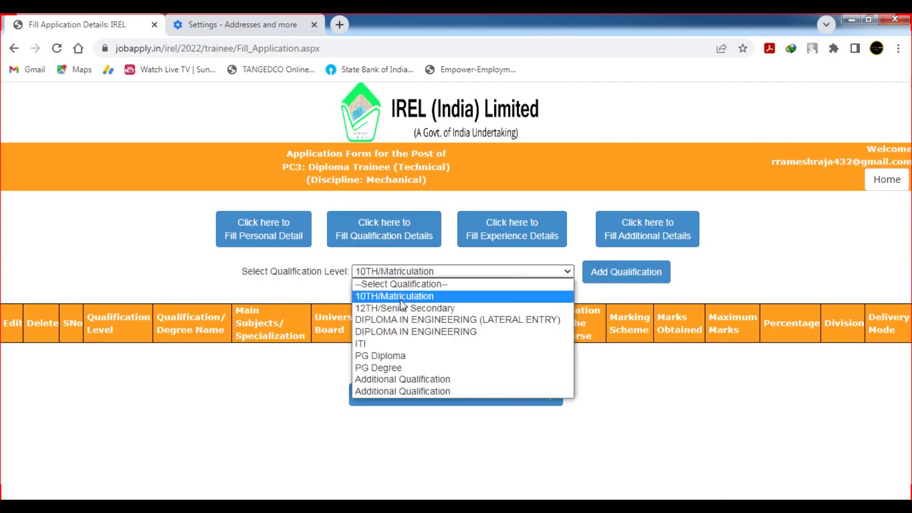
click(441, 332)
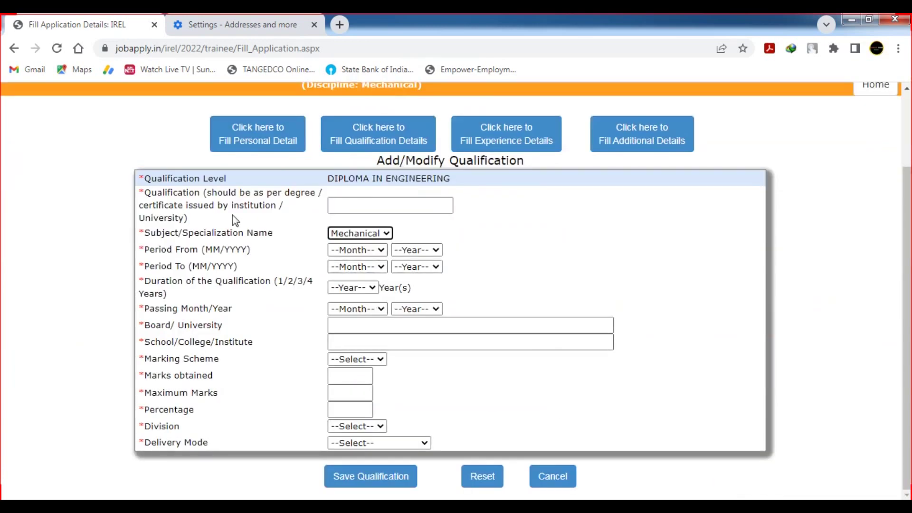
- Set the diploma's marking scheme to Marks, division to FIRST and delivery mode to FULL TIME, and save the qualification
click(359, 206)
click(352, 360)
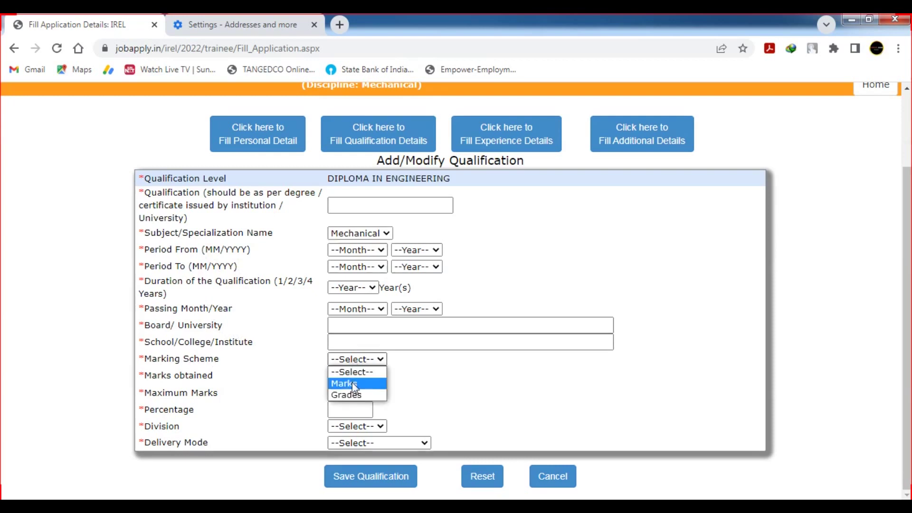
click(353, 384)
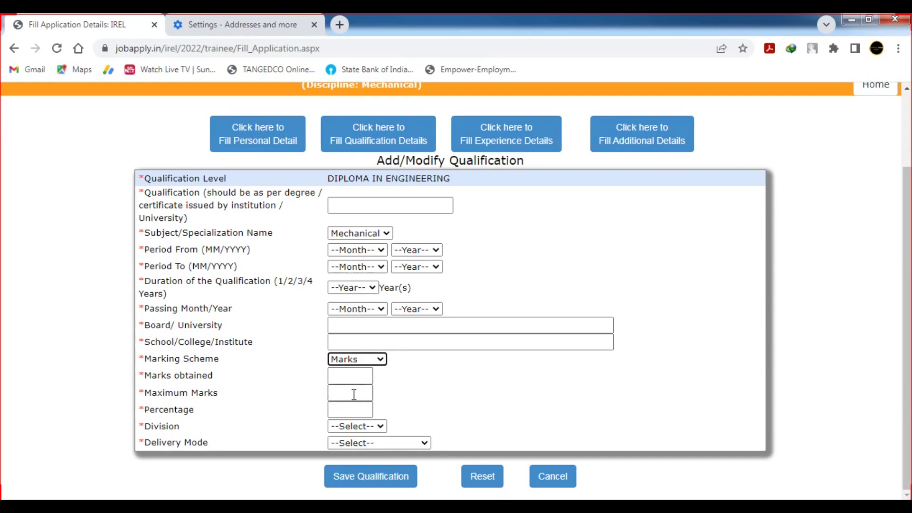
click(356, 426)
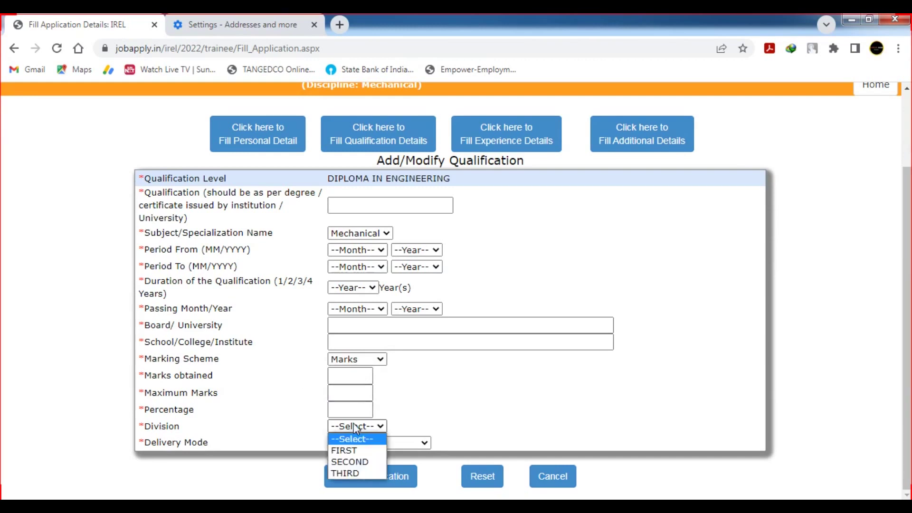
click(352, 451)
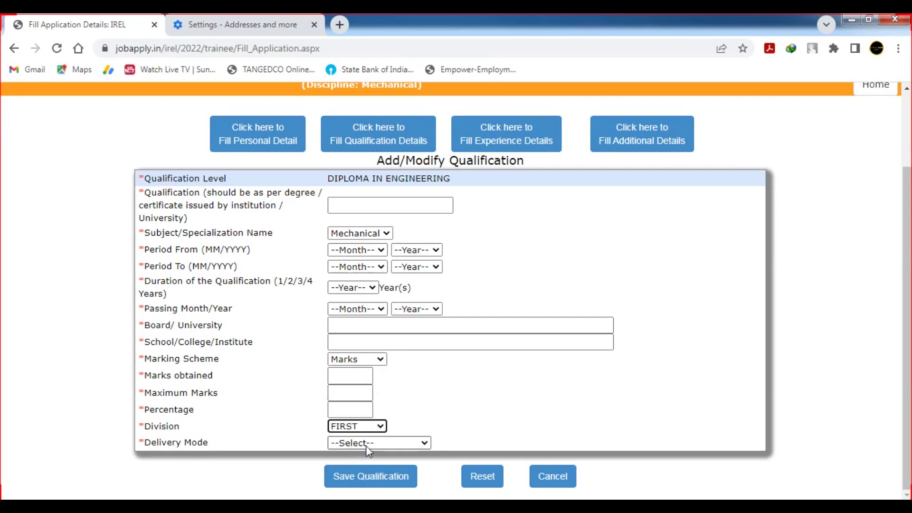
click(366, 446)
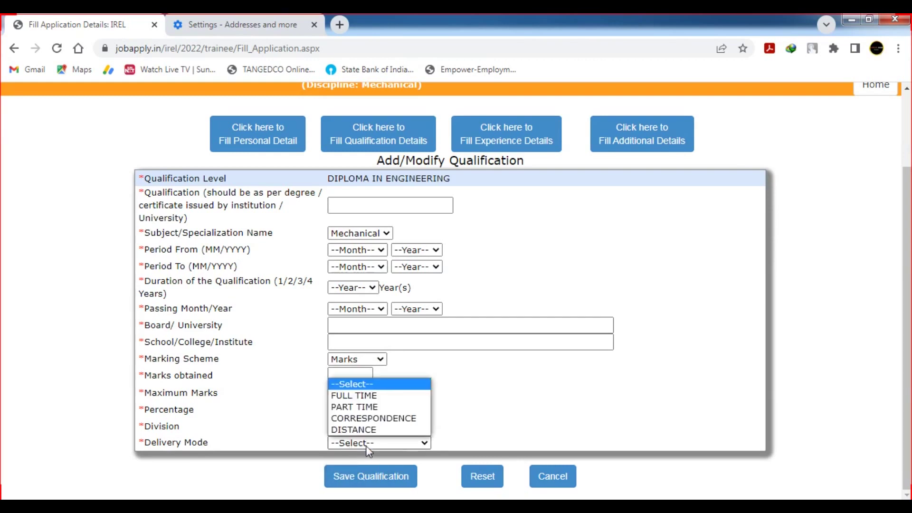
click(370, 396)
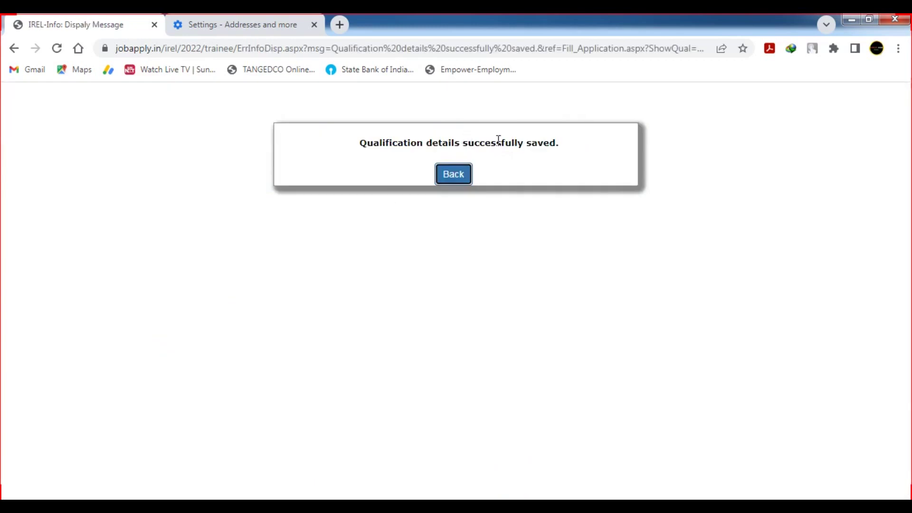
- Return to the application's qualification details and open the choice of qualification levels
click(468, 176)
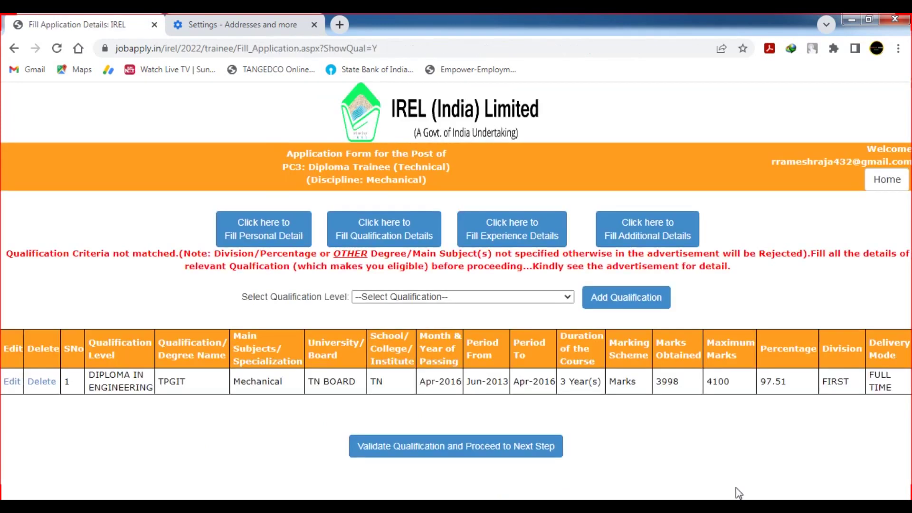
click(459, 297)
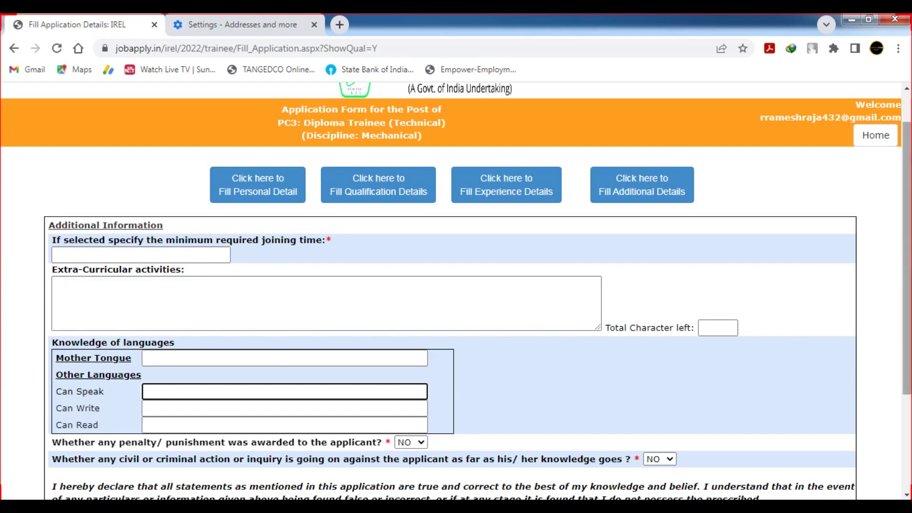
- Answer NO in the additional information to whether any civil or criminal action or inquiry is going on against the applicant
scroll(180, 393, down, 2)
scroll(534, 351, down, 1)
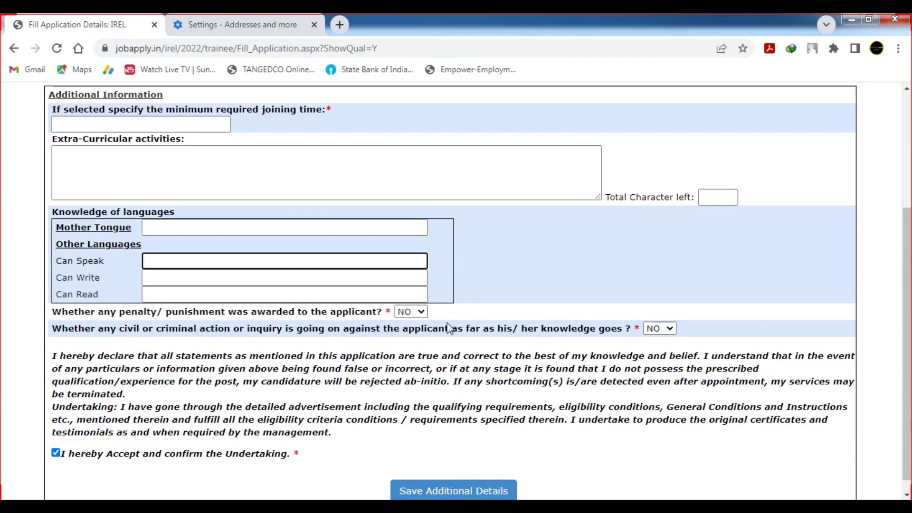
click(659, 329)
click(658, 349)
scroll(909, 362, down, 1)
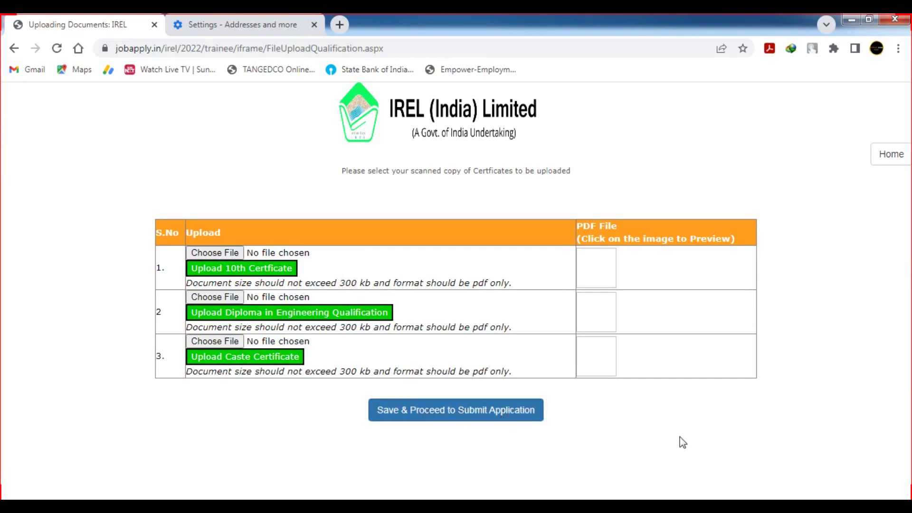
- Save the certificate uploads, proceed to the application preview, and review its additional information, declaration and candidate instructions before returning to its beginning
click(510, 418)
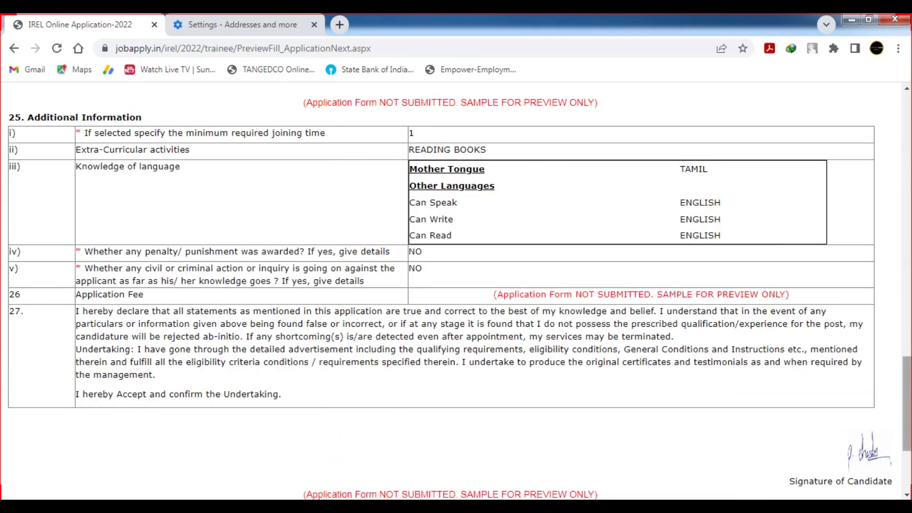
scroll(456, 295, down, 2)
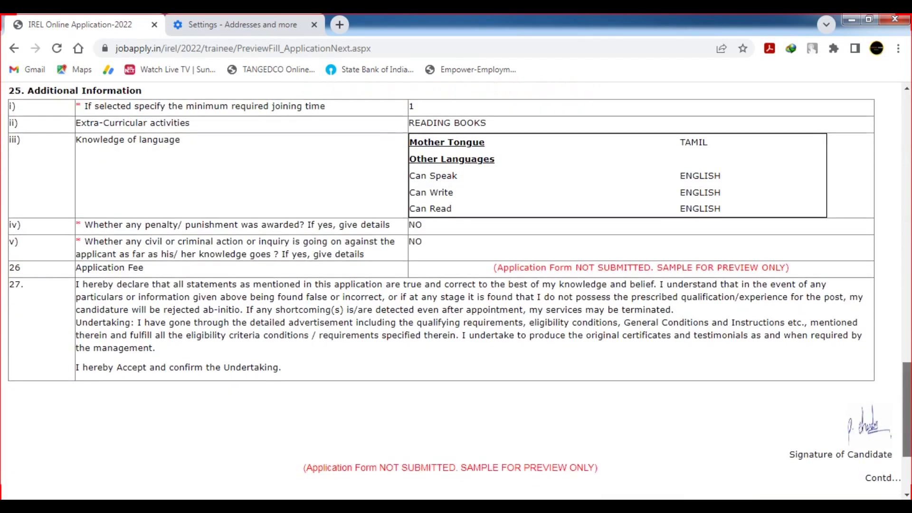
scroll(456, 291, down, 2)
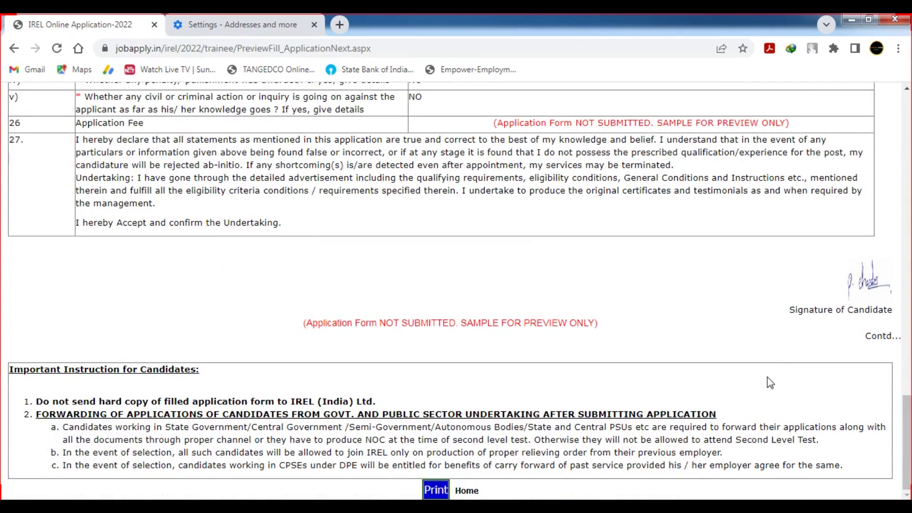
key(Home)
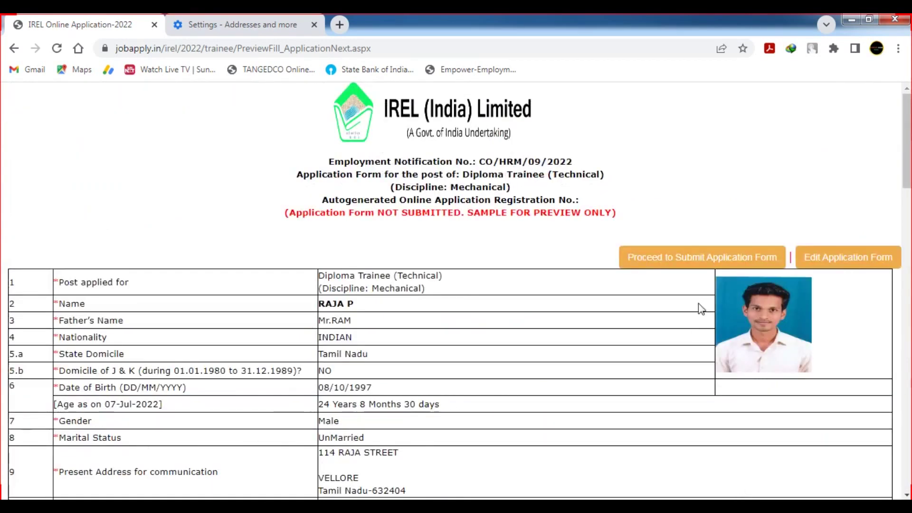